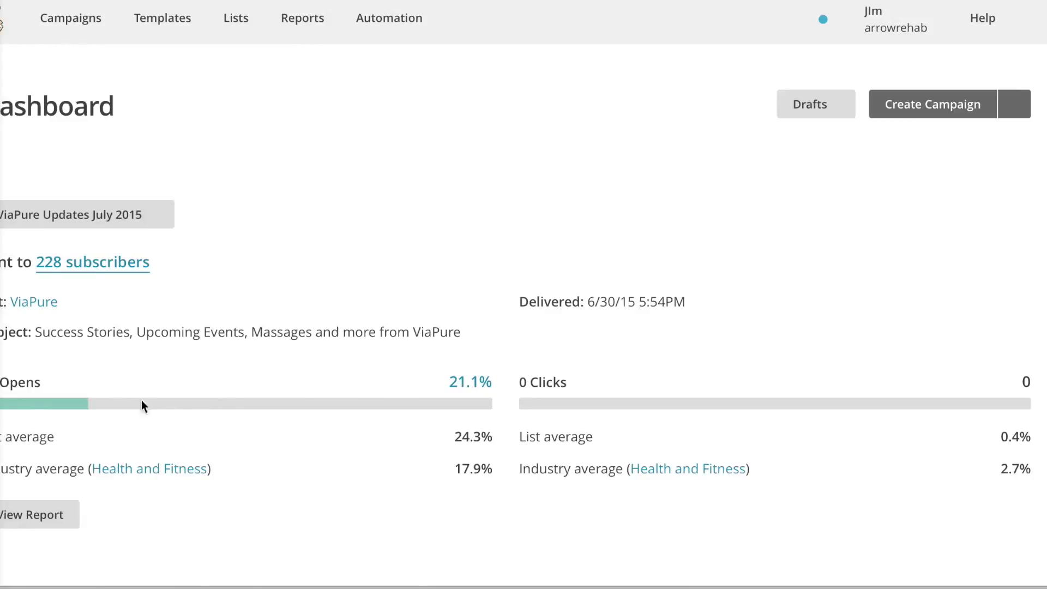
Step: Go from the dashboard to the Campaigns list
left_click(71, 18)
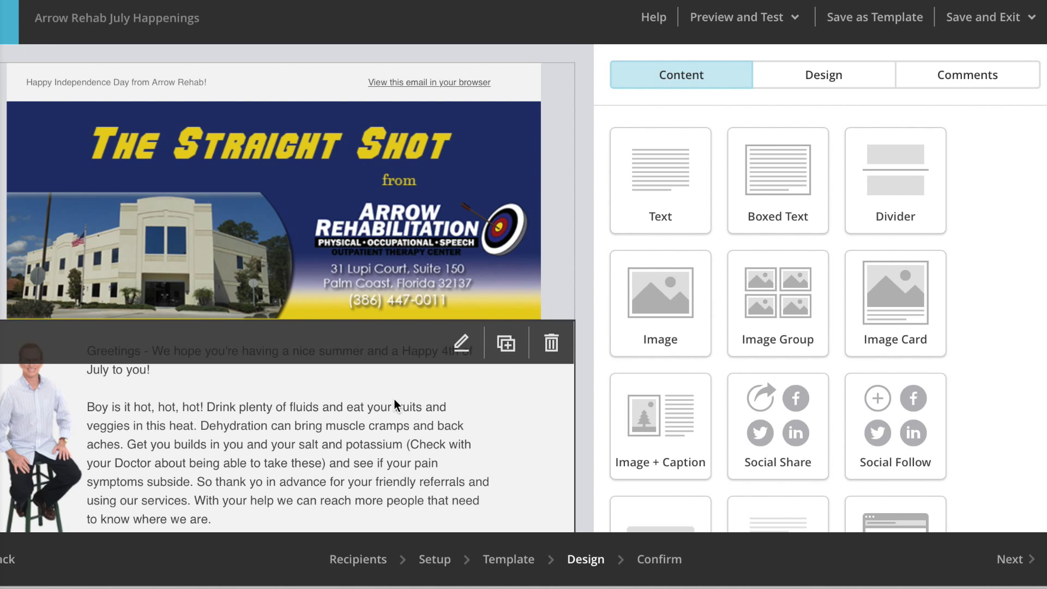
scroll(394, 398, "down", 5)
scroll(394, 398, "down", 5)
scroll(393, 399, "down", 5)
scroll(393, 399, "down", 3)
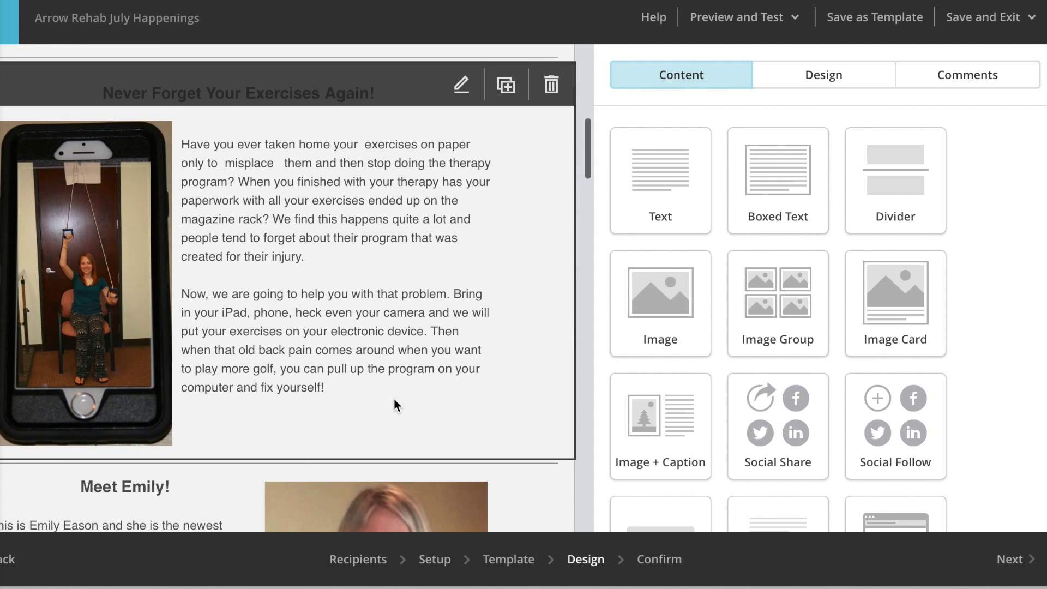
Step: Edit the 'Never Forget Your Exercises Again!' block and open its phone photo's settings
left_click(463, 88)
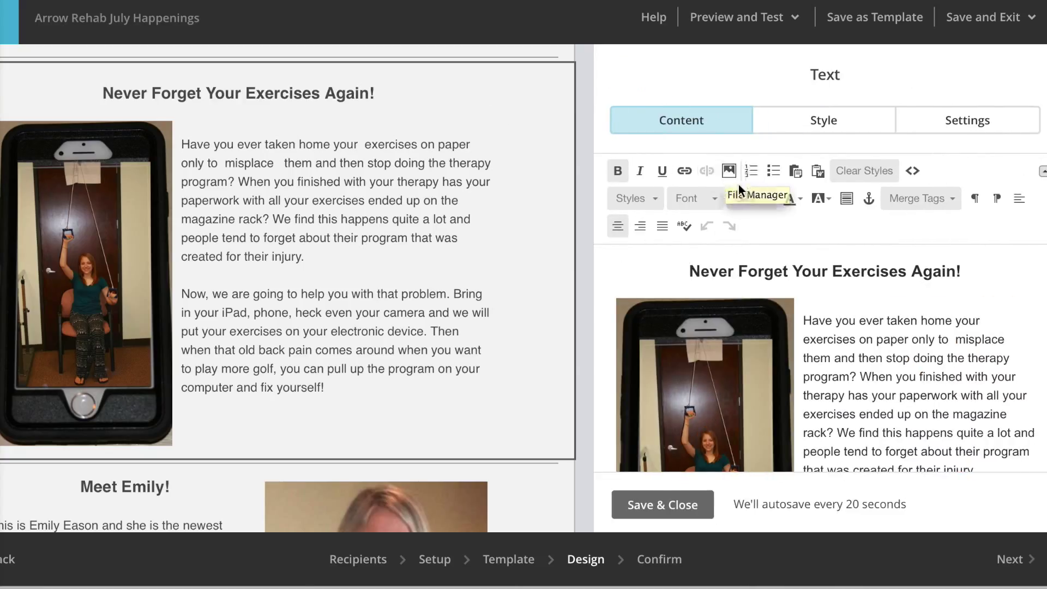
left_click(719, 385)
double_click(716, 385)
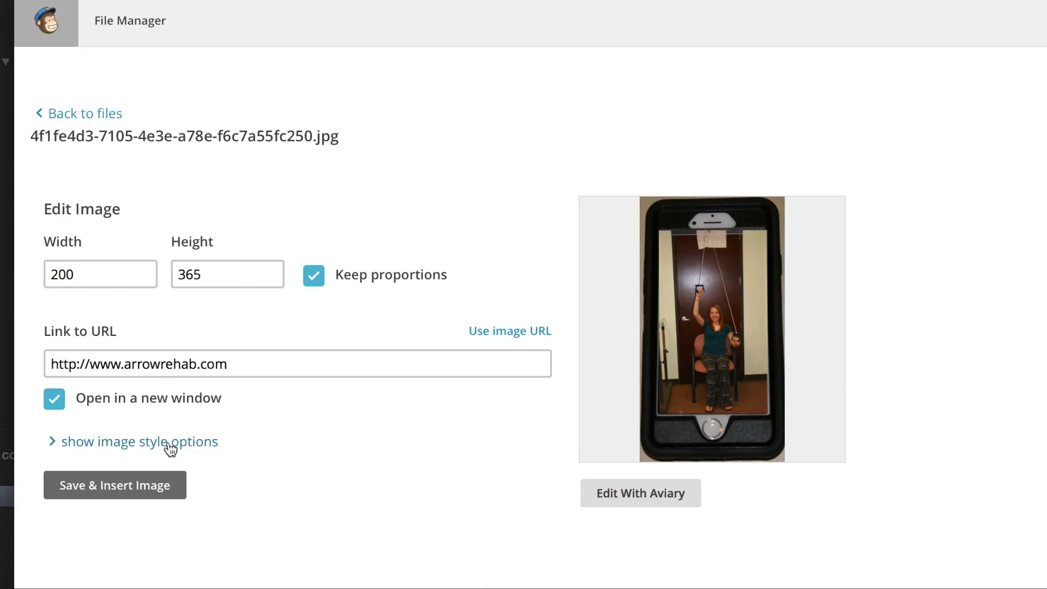
Step: Reveal the phone image's style options: border, alignment, alt text and margins
left_click(170, 448)
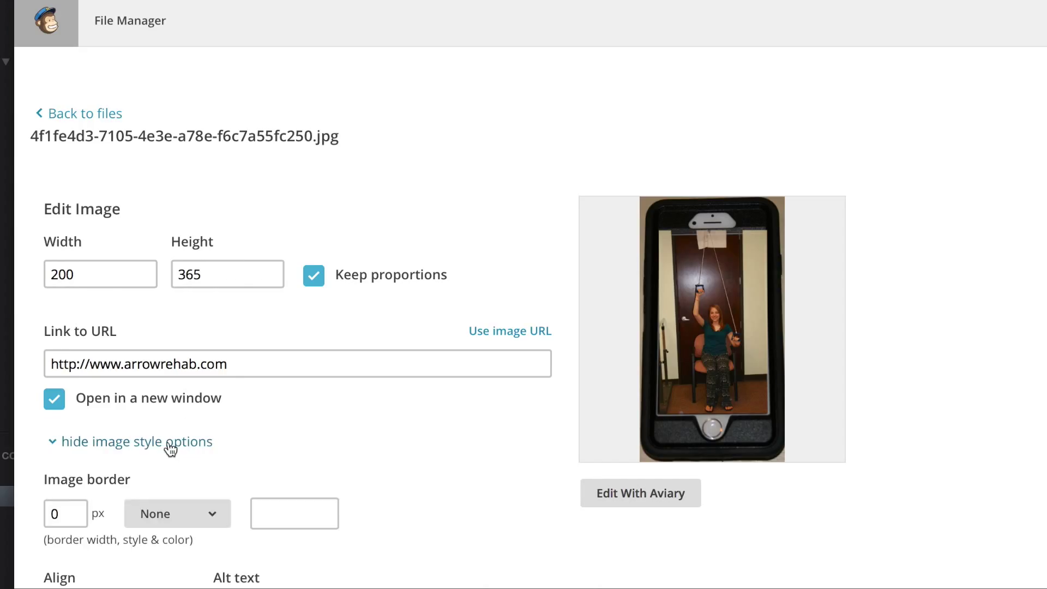
scroll(170, 447, "down", 3)
scroll(171, 448, "down", 2)
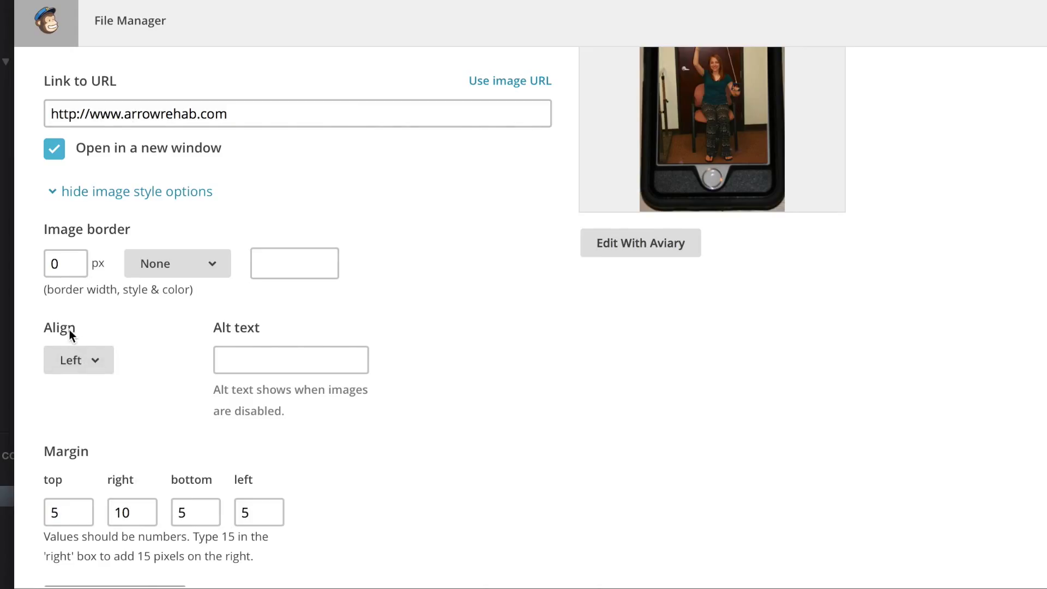
left_click(96, 362)
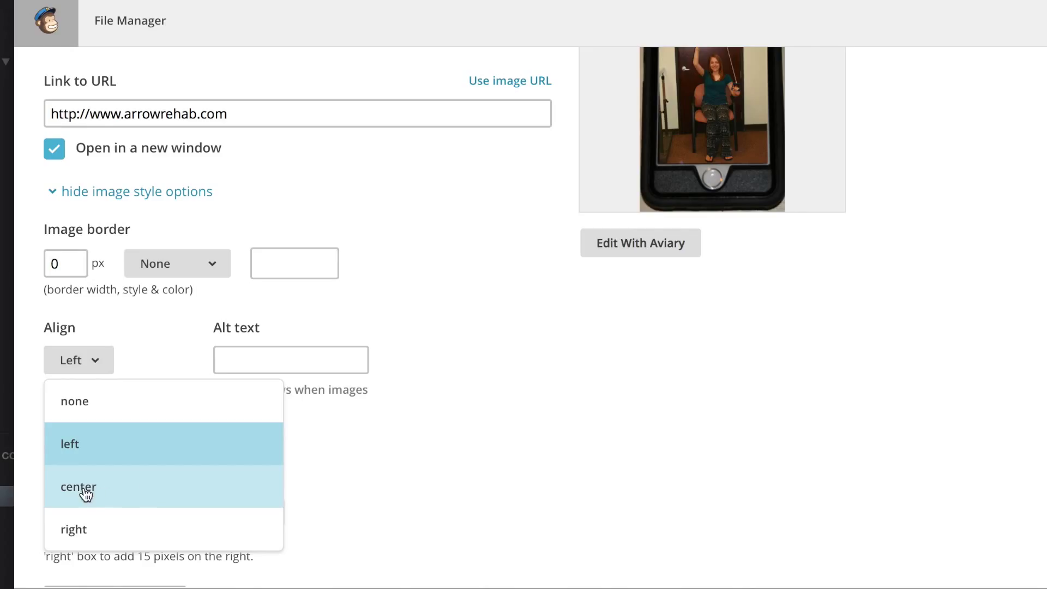
left_click(434, 452)
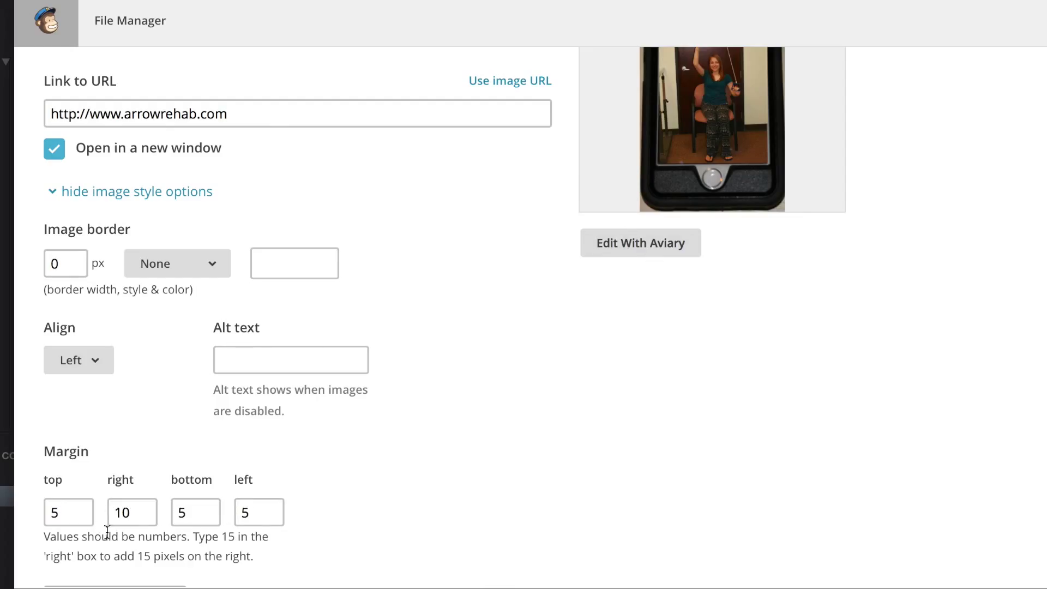
scroll(133, 502, "down", 2)
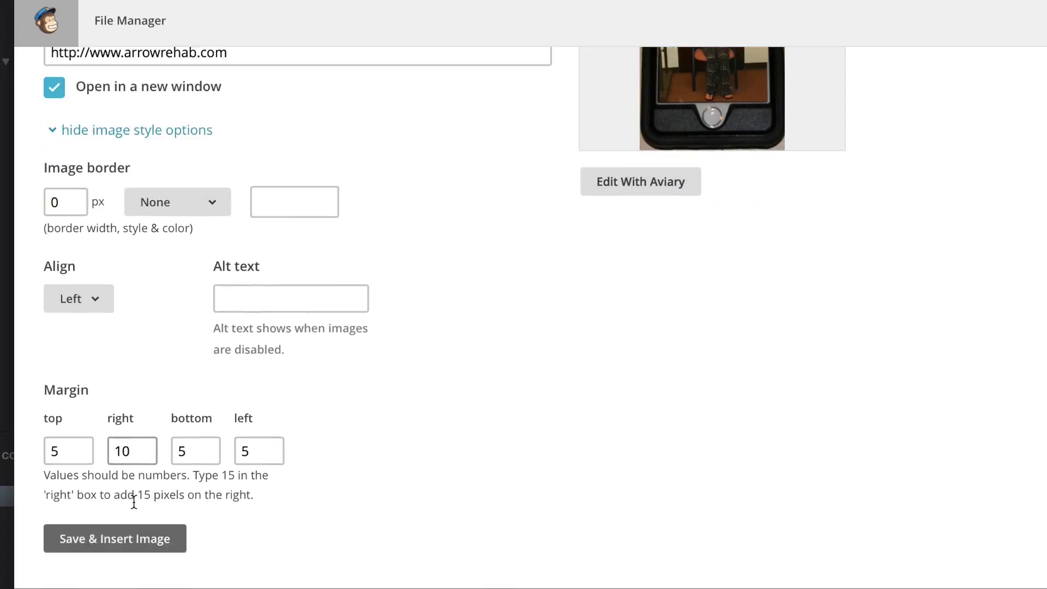
scroll(134, 502, "up", 5)
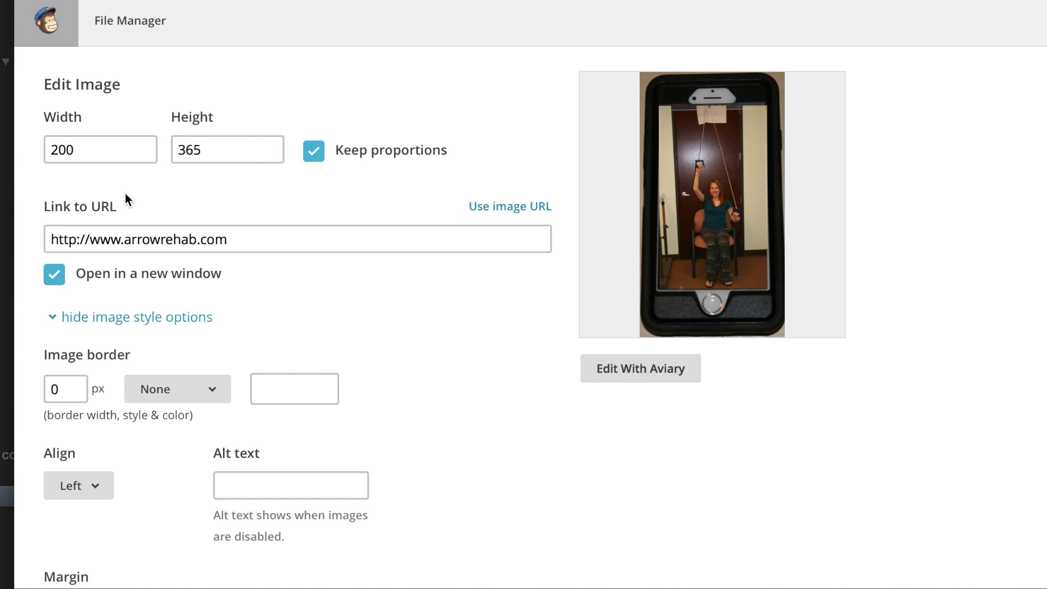
scroll(125, 194, "up", 2)
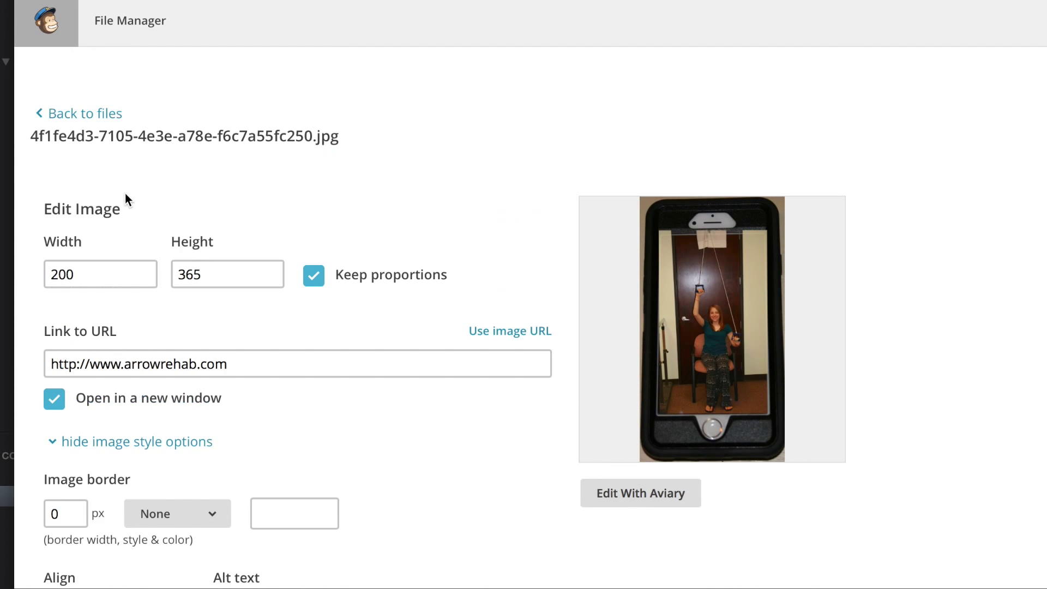
scroll(125, 193, "down", 5)
Step: Save the left-aligned phone photo settings and insert the image into the article
left_click(147, 520)
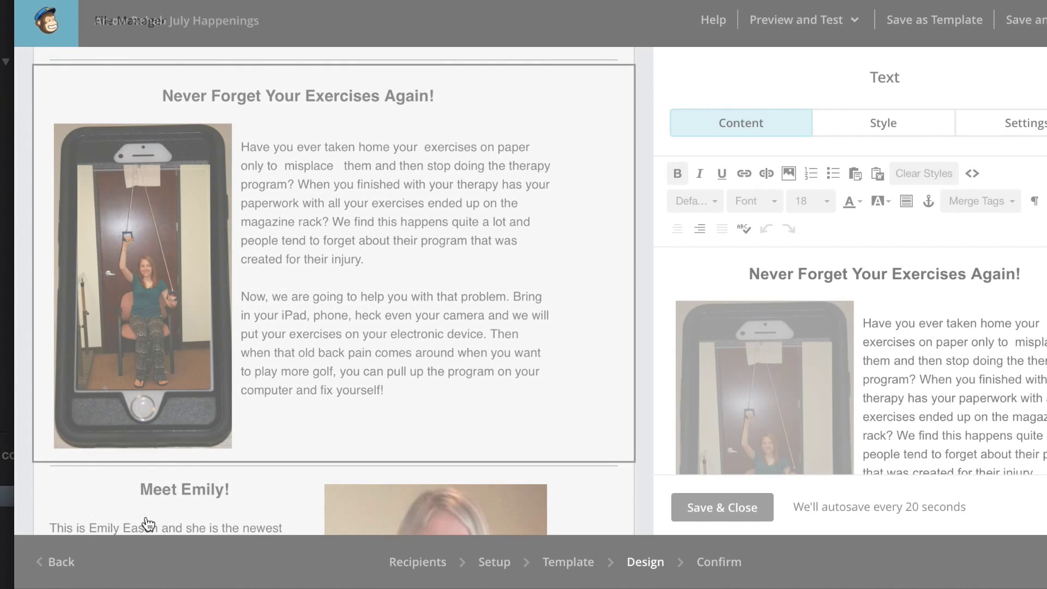